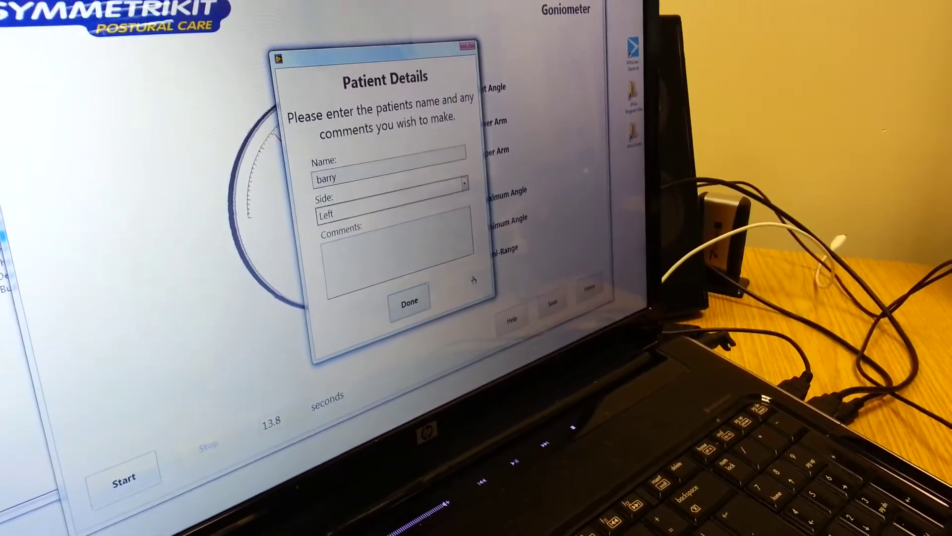
Step: Set the tested side to Right for patient barry and confirm the details with comment 'test'
{"action": "key", "text": "Down"}
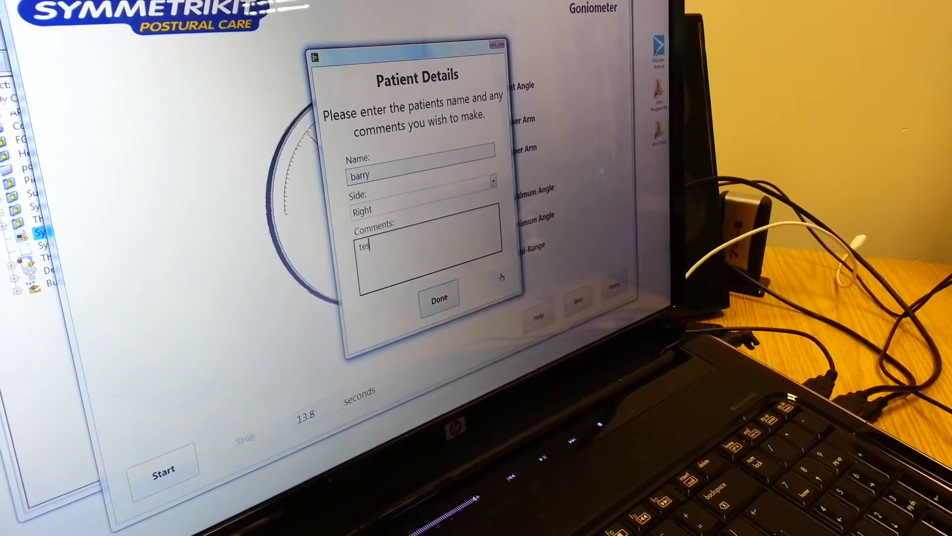
{"action": "key", "text": "Tab"}
{"action": "key", "text": "Return"}
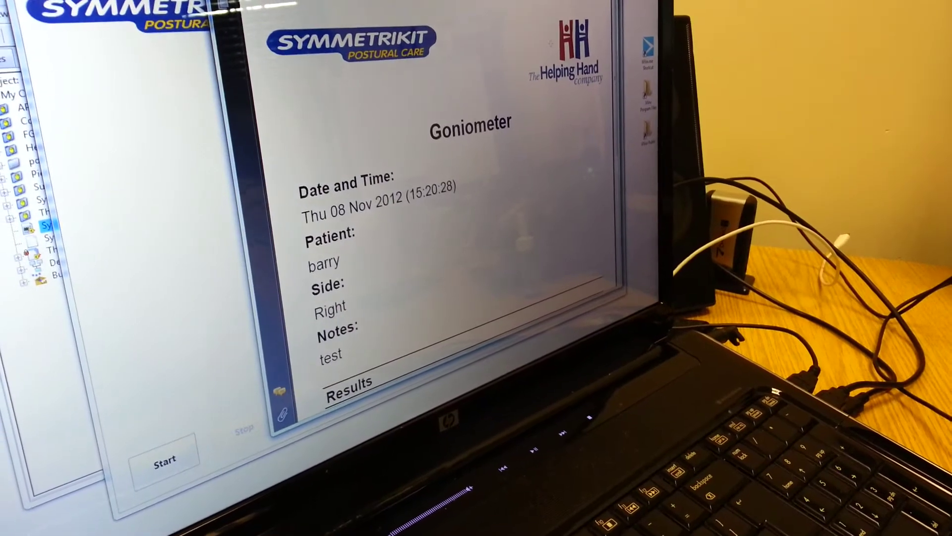
{"action": "scroll", "coordinate": [542, 80], "scroll_direction": "down", "scroll_amount": 2}
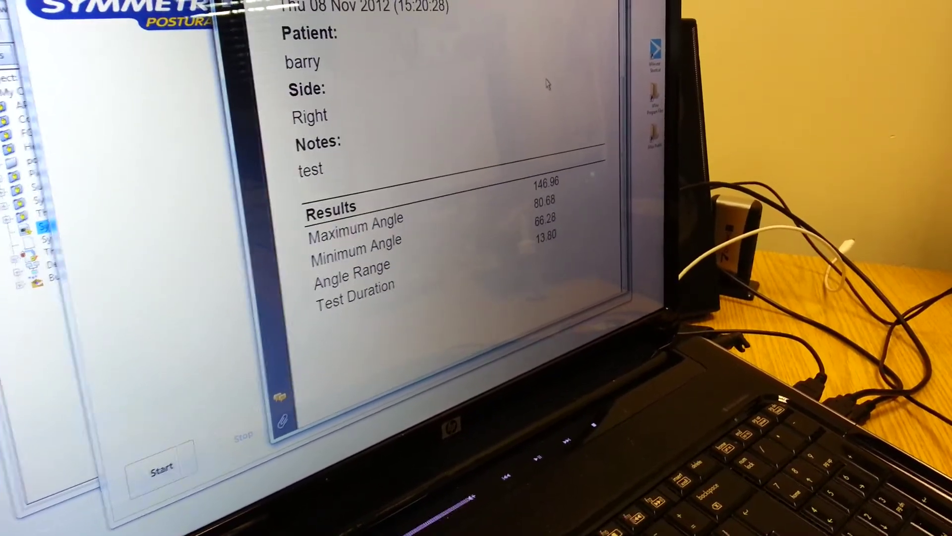
{"action": "scroll", "coordinate": [539, 102], "scroll_direction": "up", "scroll_amount": 3}
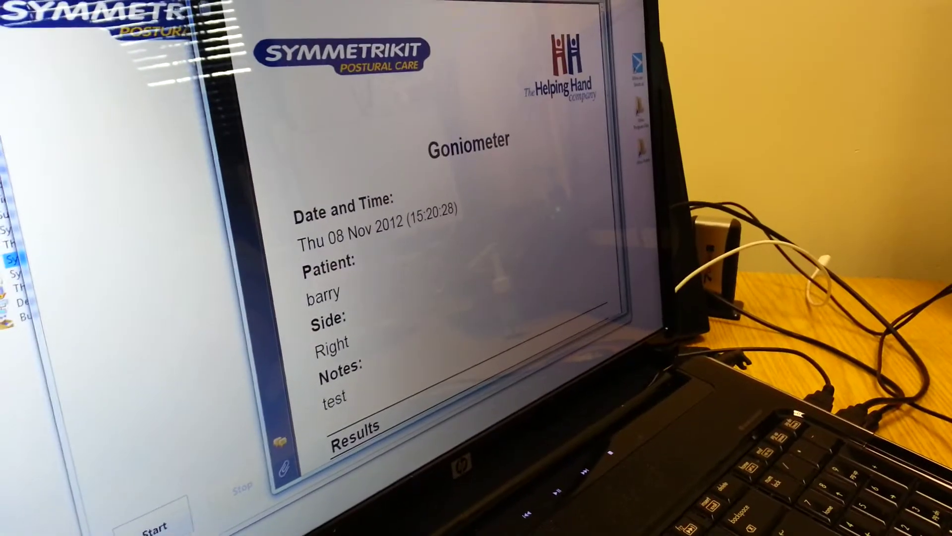
{"action": "scroll", "coordinate": [638, 85], "scroll_direction": "down", "scroll_amount": 2}
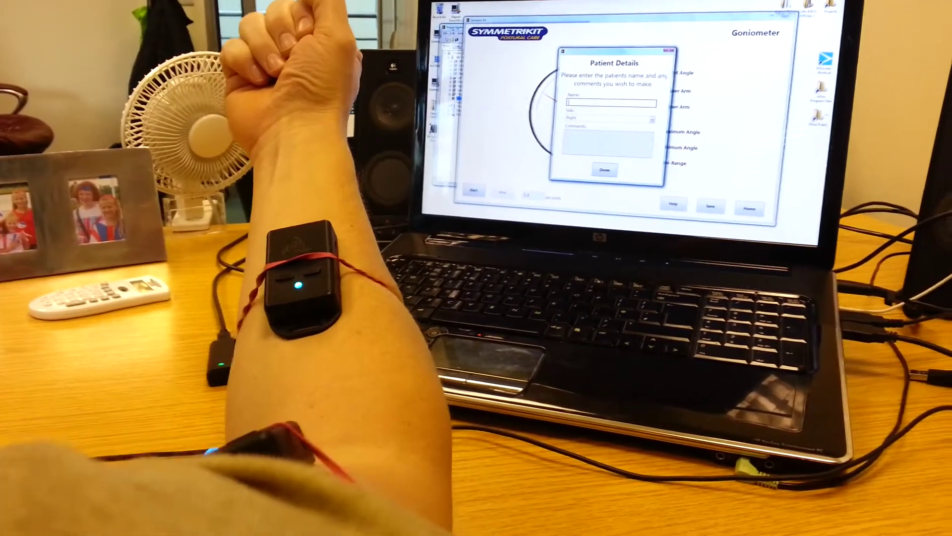
{"action": "type", "text": "Cod"}
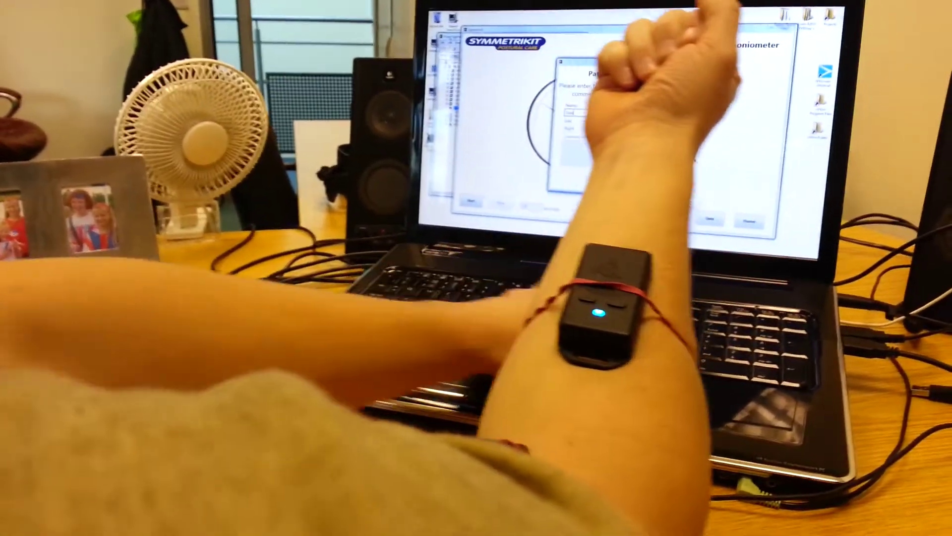
Step: Confirm the second test's patient details for barry with comment 'test'
{"action": "key", "text": "Return"}
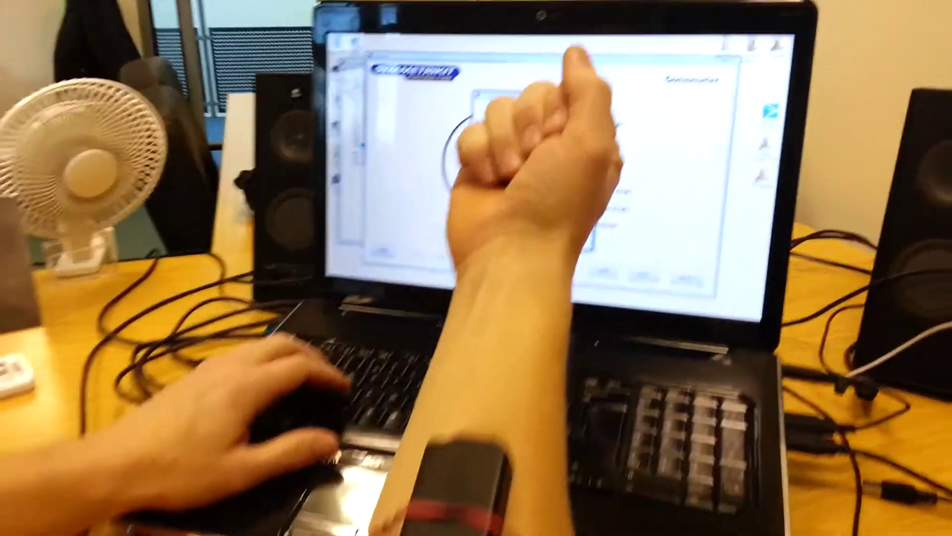
{"action": "type", "text": "test"}
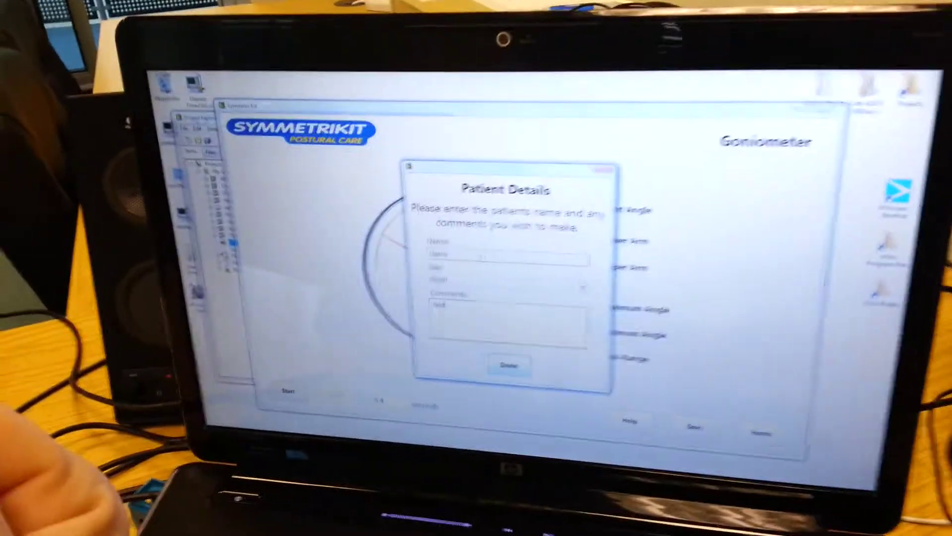
{"action": "key", "text": "Return"}
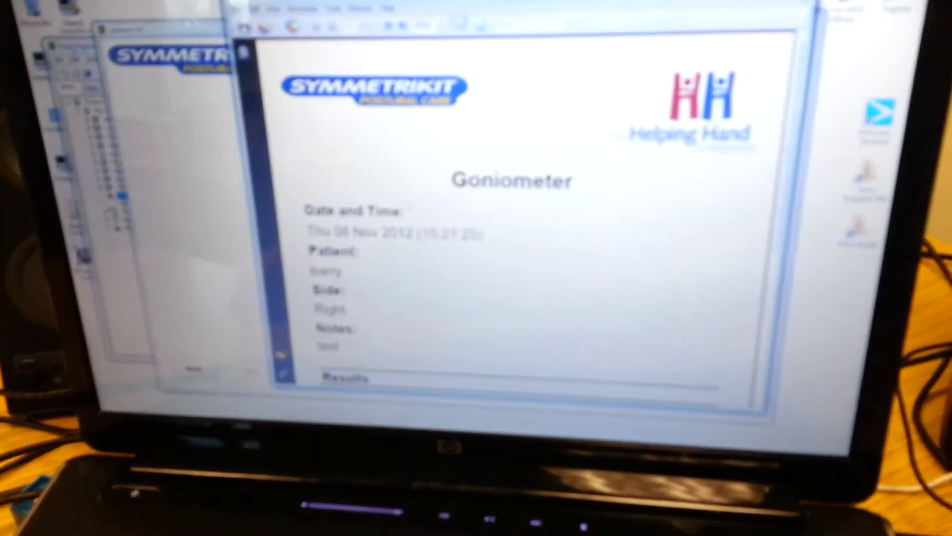